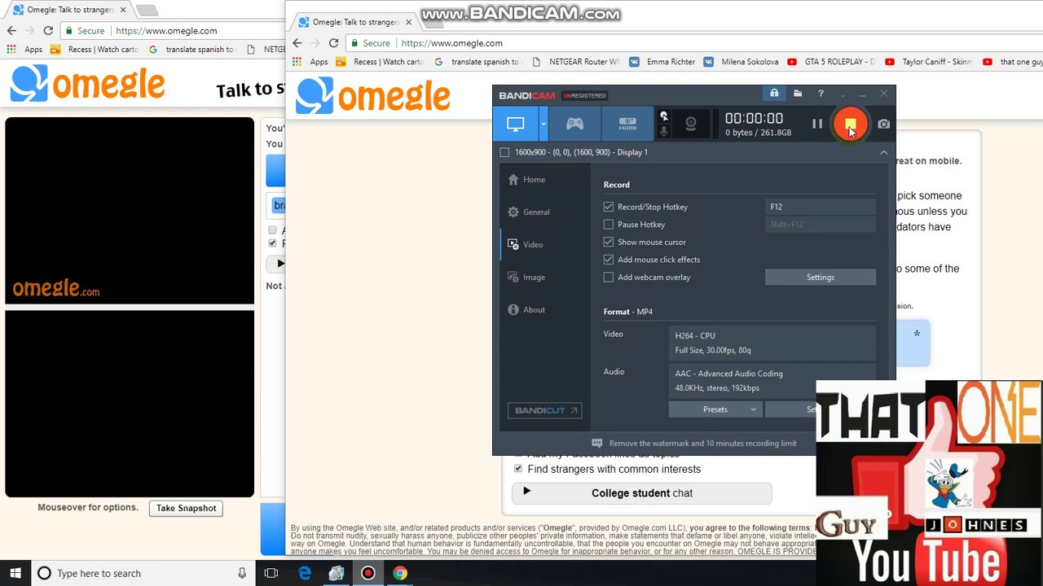
- Switch to ManyCam and open its general settings to check the virtual webcam's friendly name
click(410, 336)
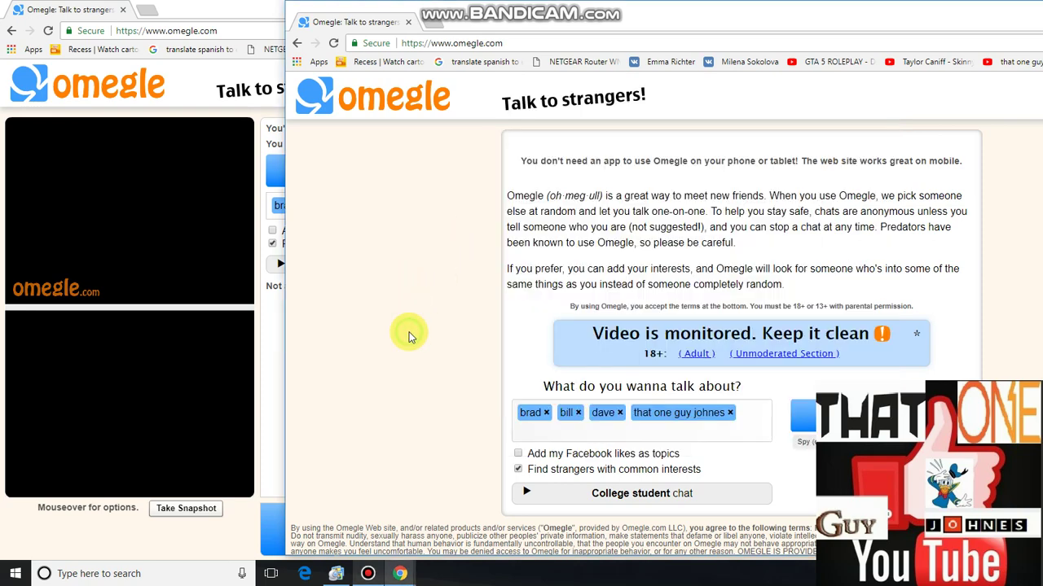
click(336, 574)
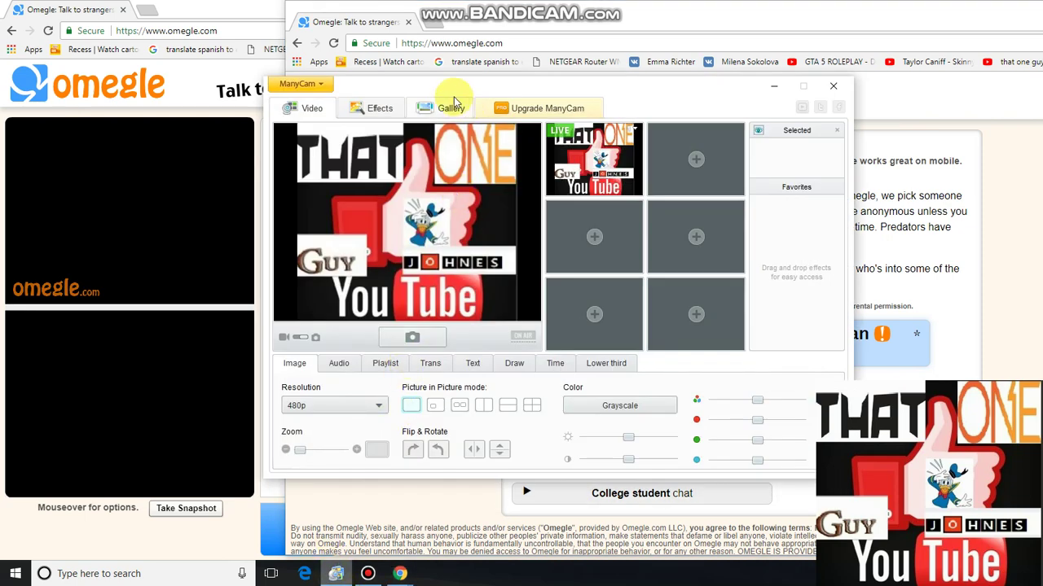
drag(468, 96, 544, 146)
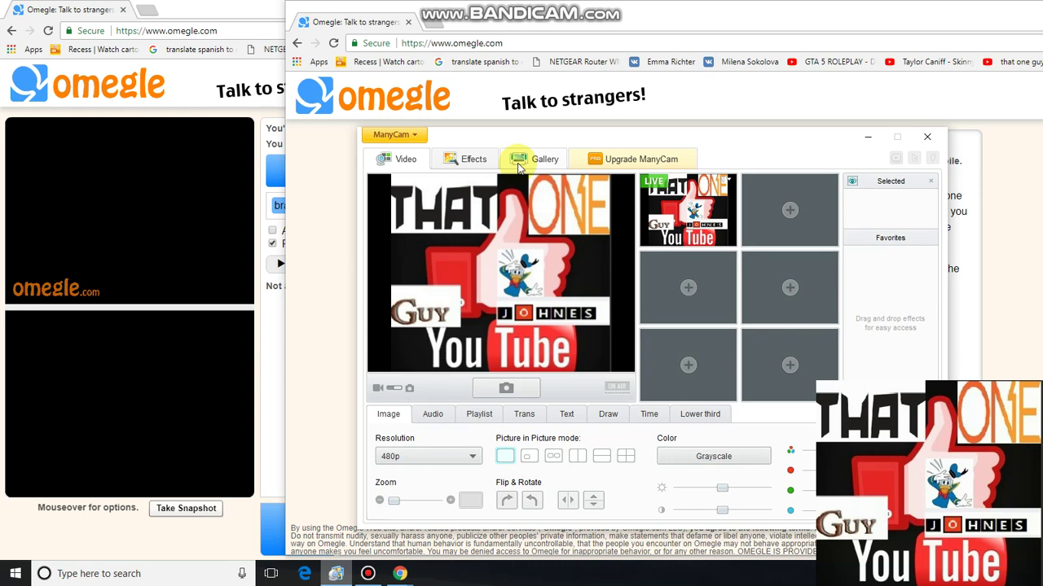
click(413, 136)
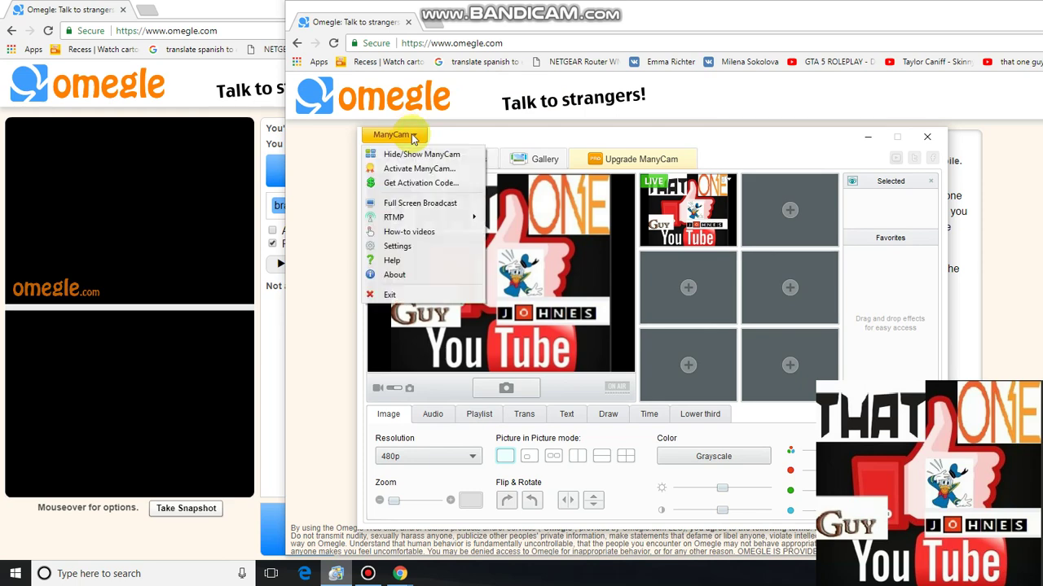
click(397, 248)
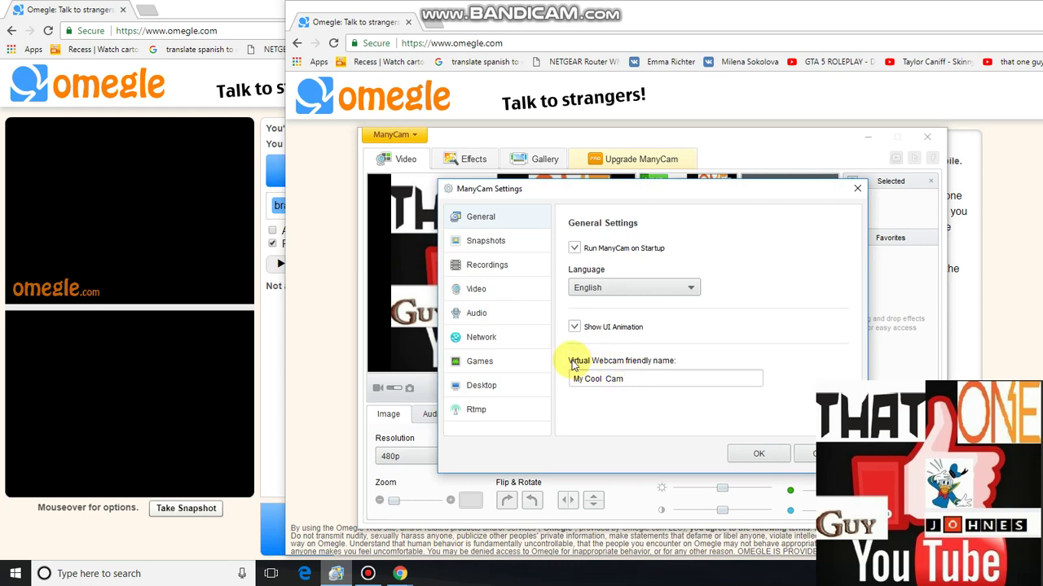
click(642, 378)
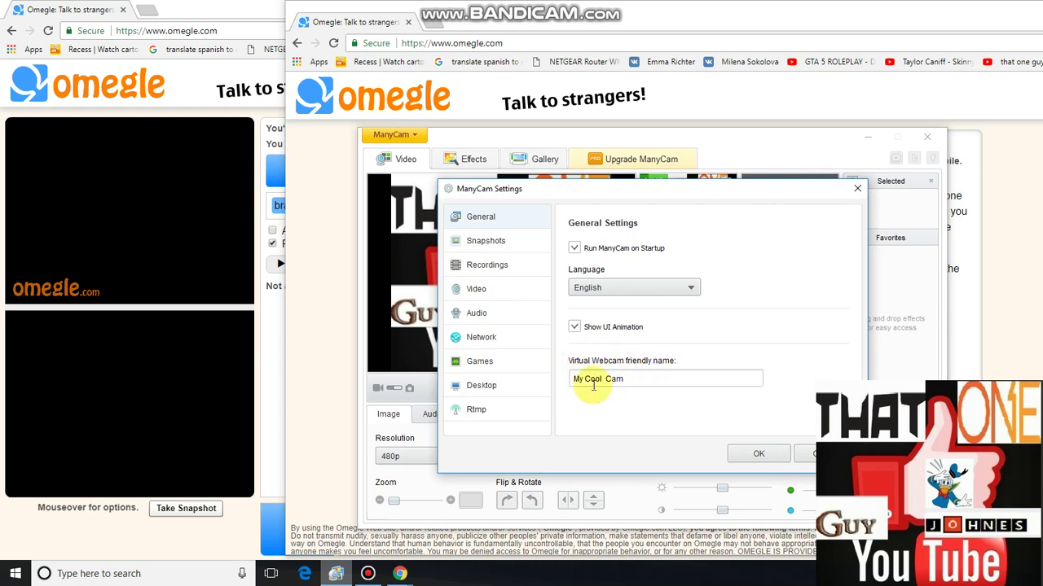
- Switch to the full-size Omegle window and check which cameras are available for the video chat
click(141, 442)
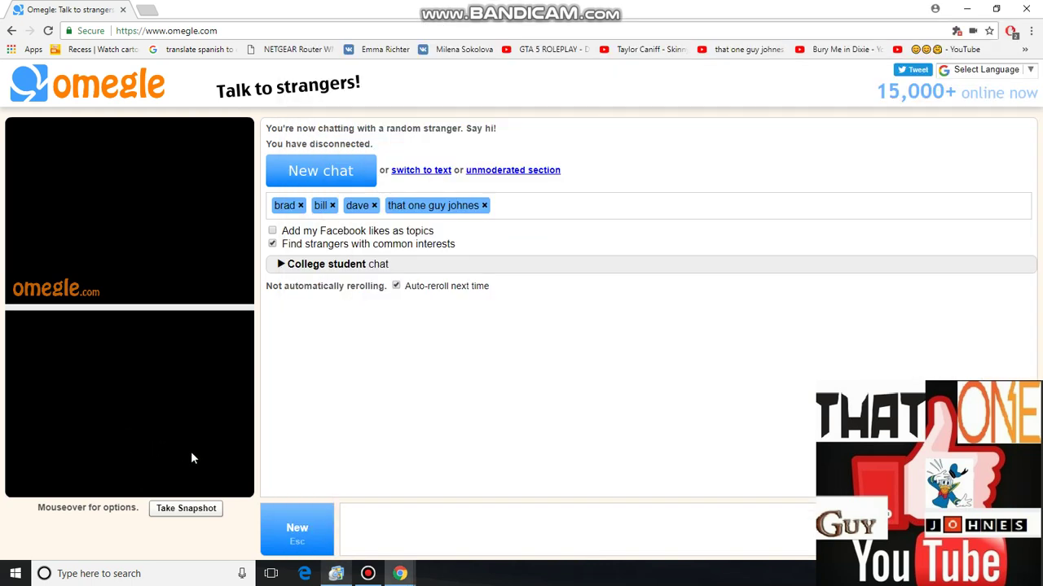
click(145, 420)
click(335, 558)
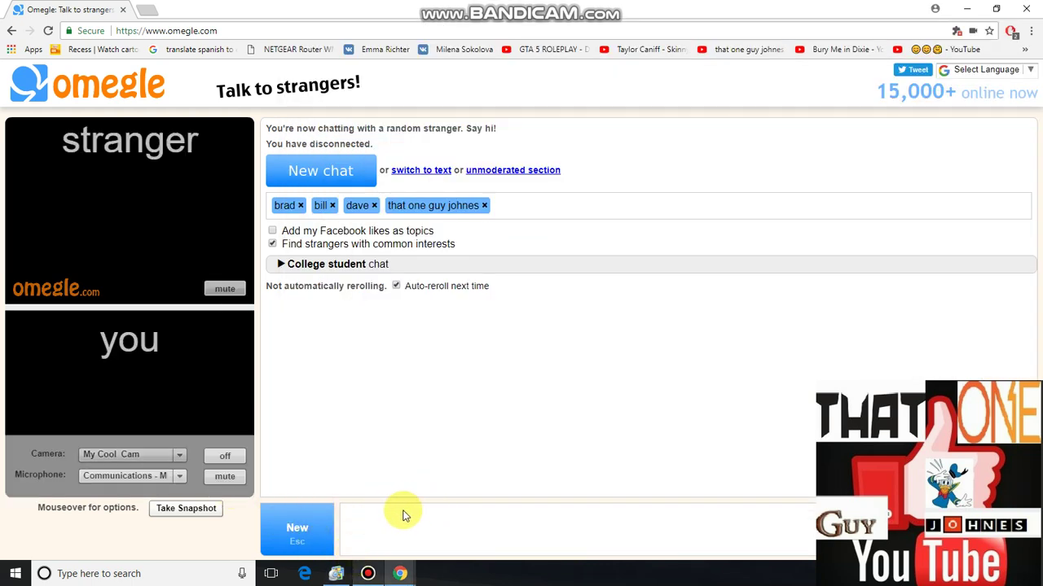
click(120, 455)
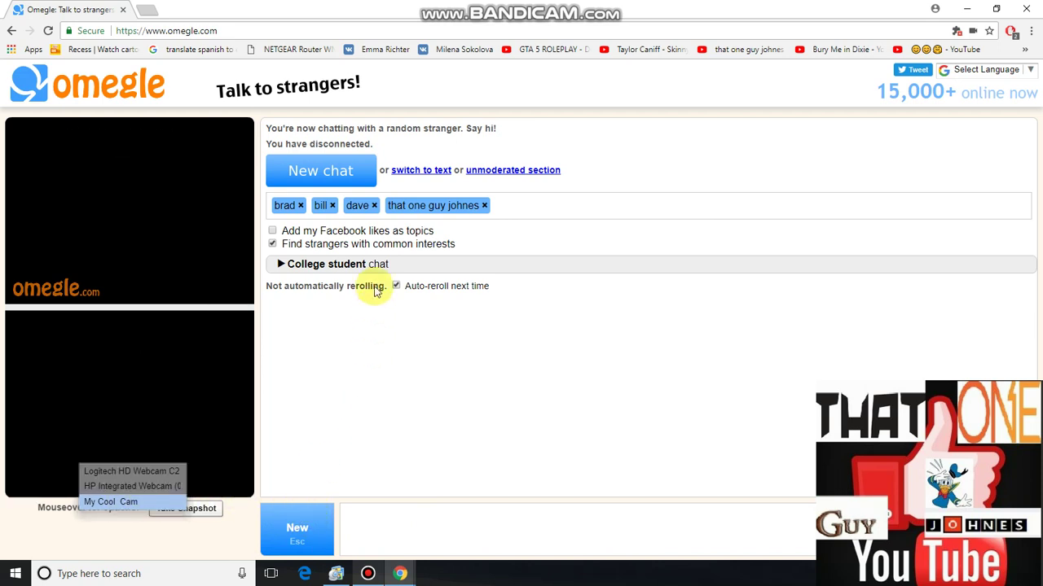
- Return to ManyCam, close its settings, and play my intro.avi from the playlist as the live video source
click(335, 574)
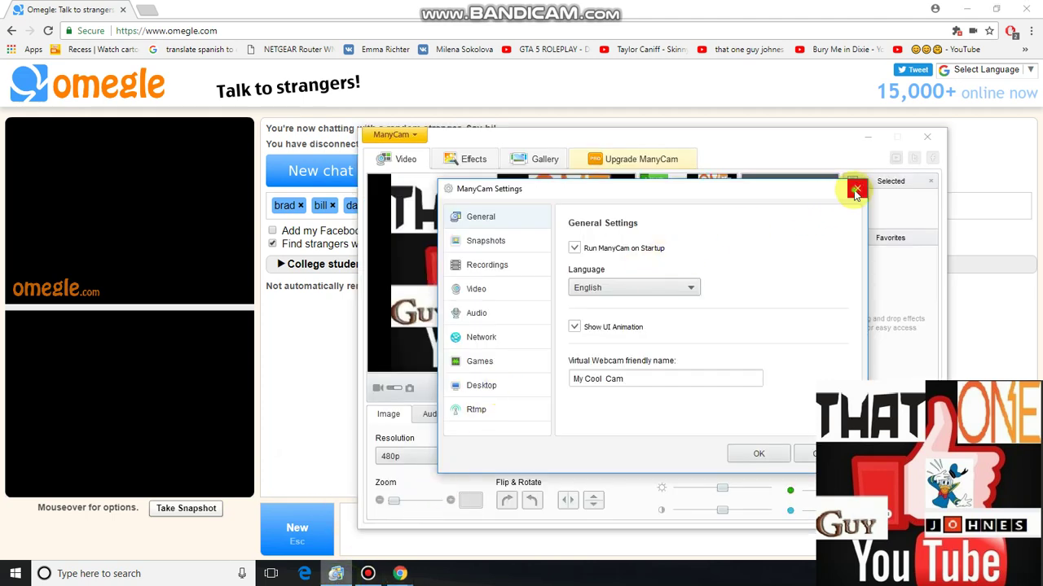
click(857, 189)
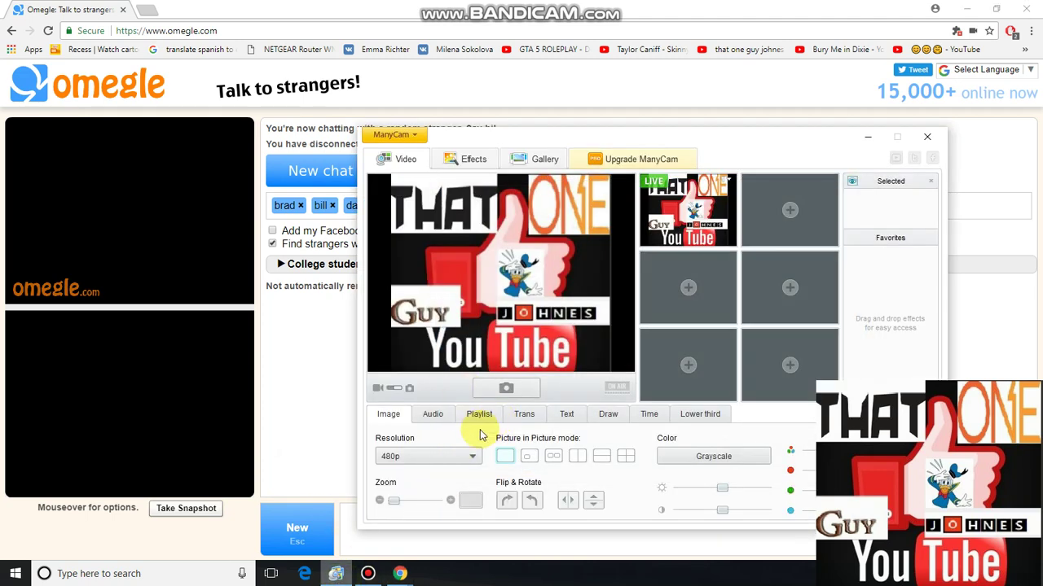
click(477, 415)
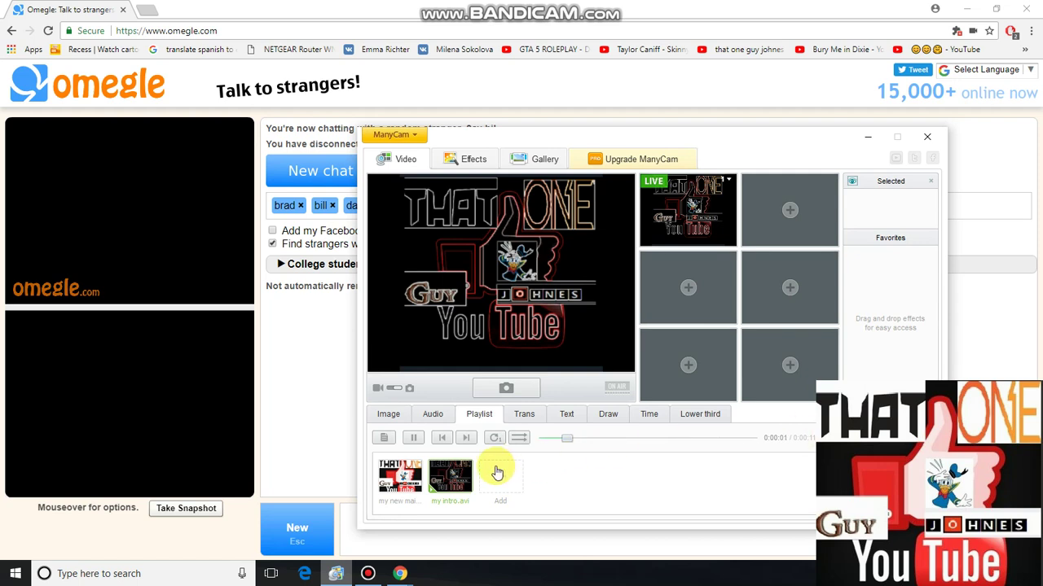
click(453, 476)
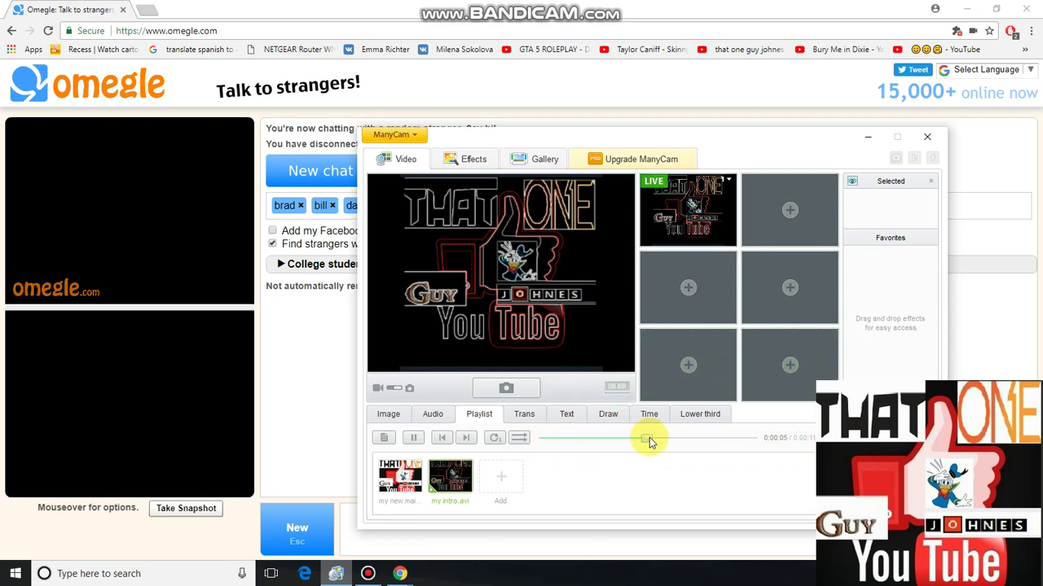
drag(649, 441, 734, 440)
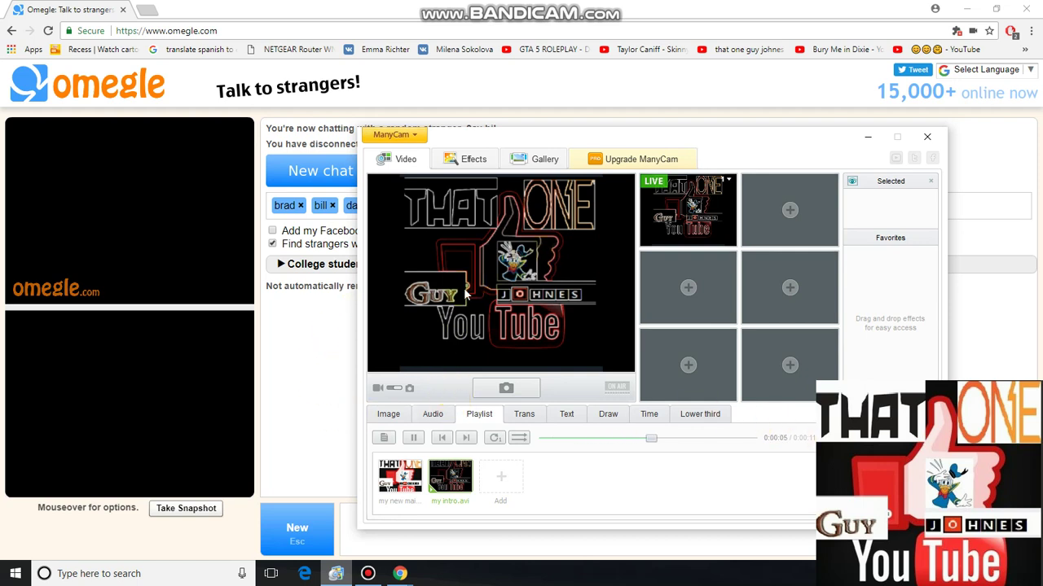
- Start a new video chat in both Omegle windows
click(301, 450)
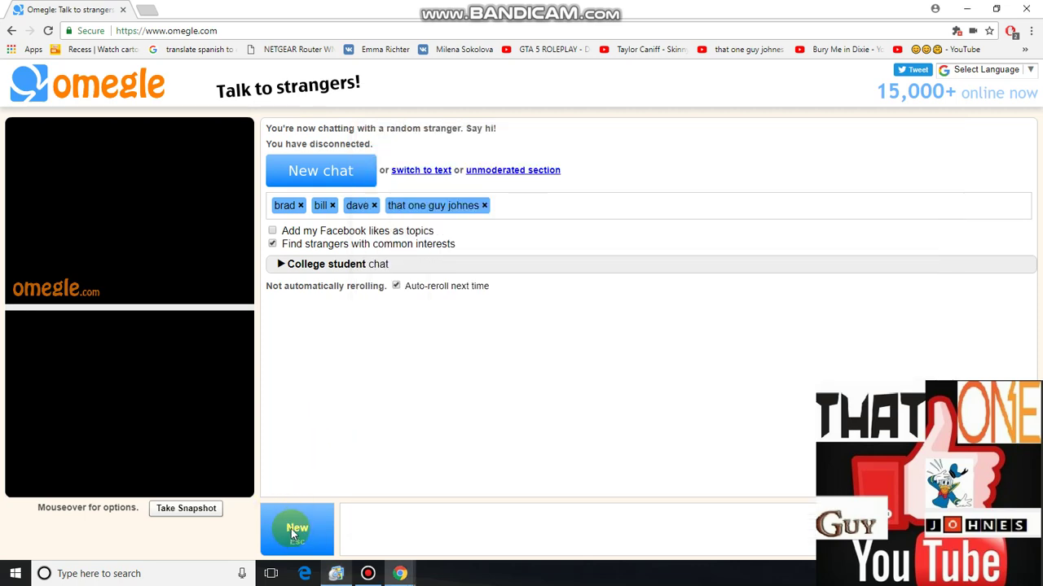
click(399, 575)
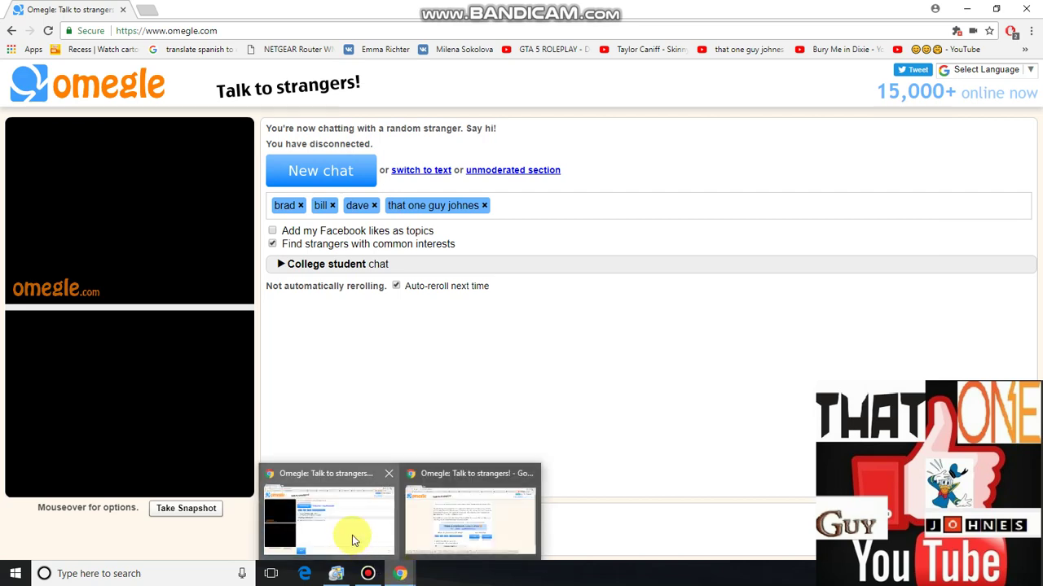
click(333, 526)
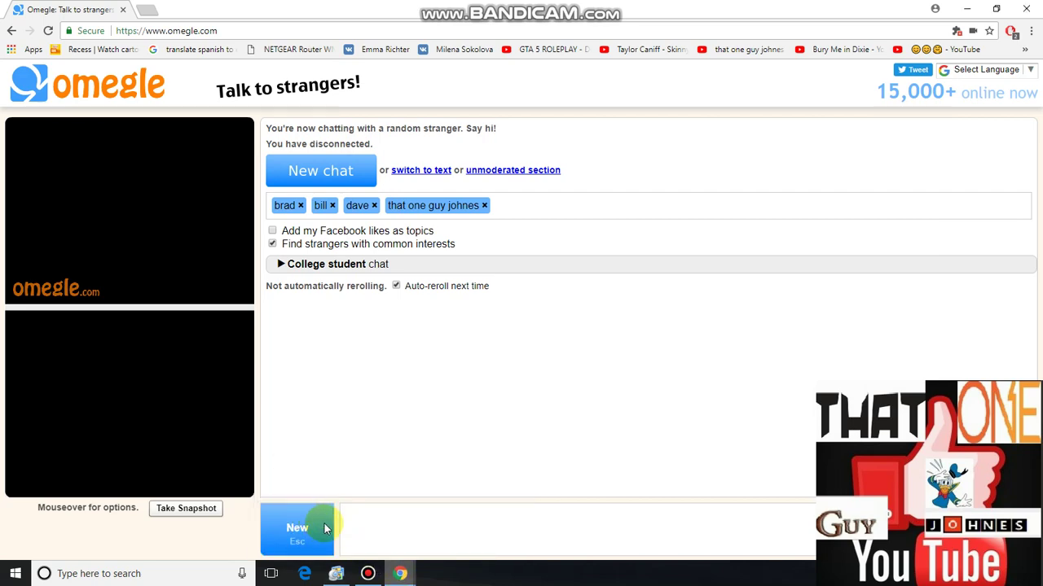
mouse_move(412, 578)
click(442, 538)
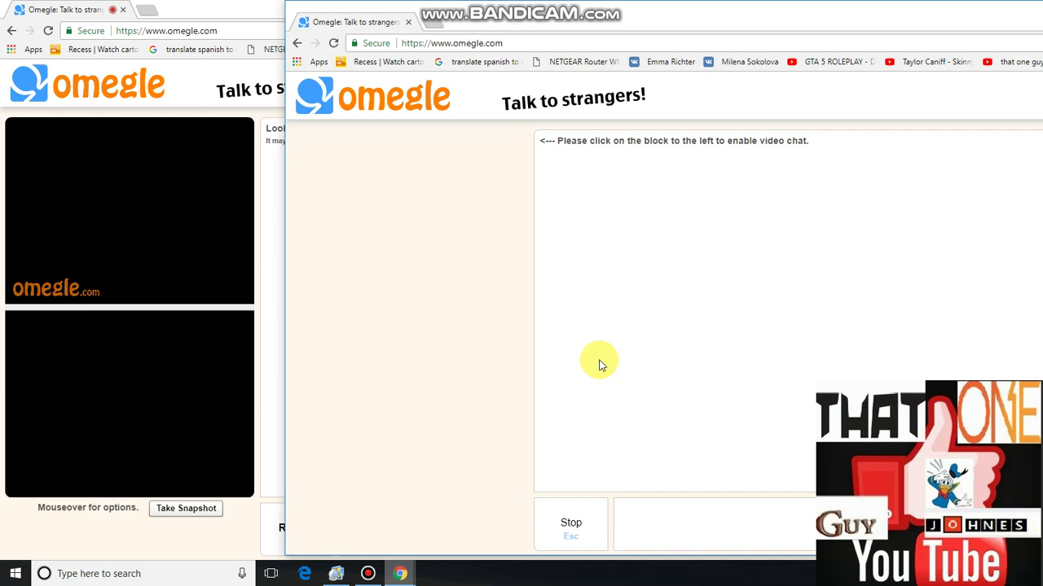
- Skip the unmatched stranger in the first Omegle window and try to allow camera access in the second window
click(277, 526)
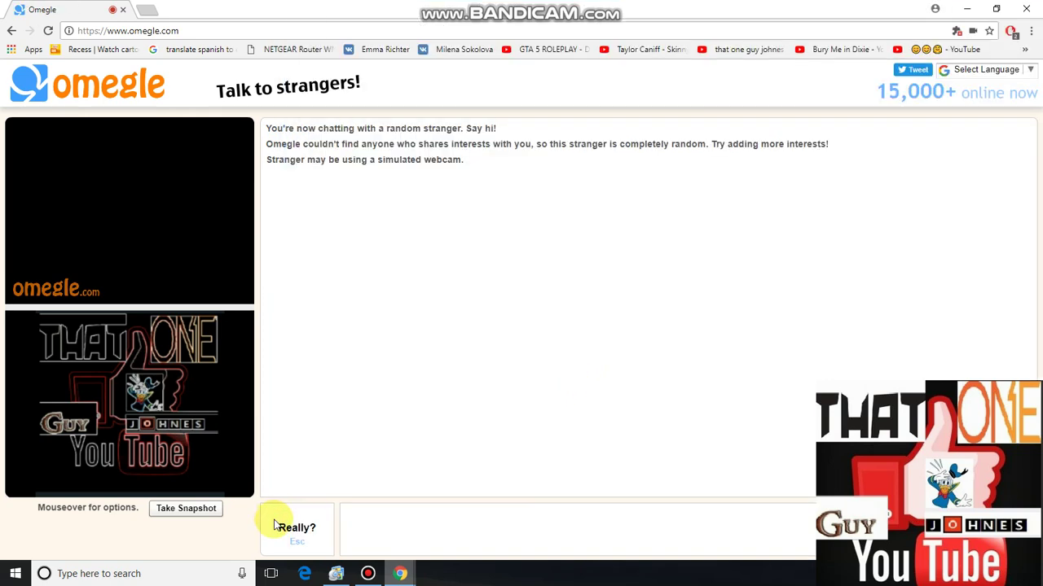
click(399, 572)
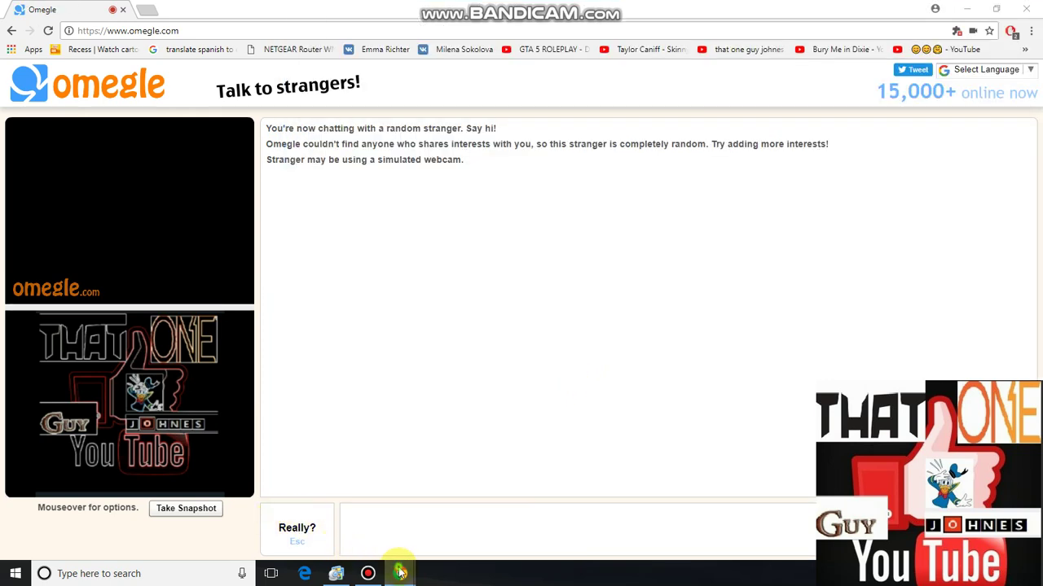
click(459, 554)
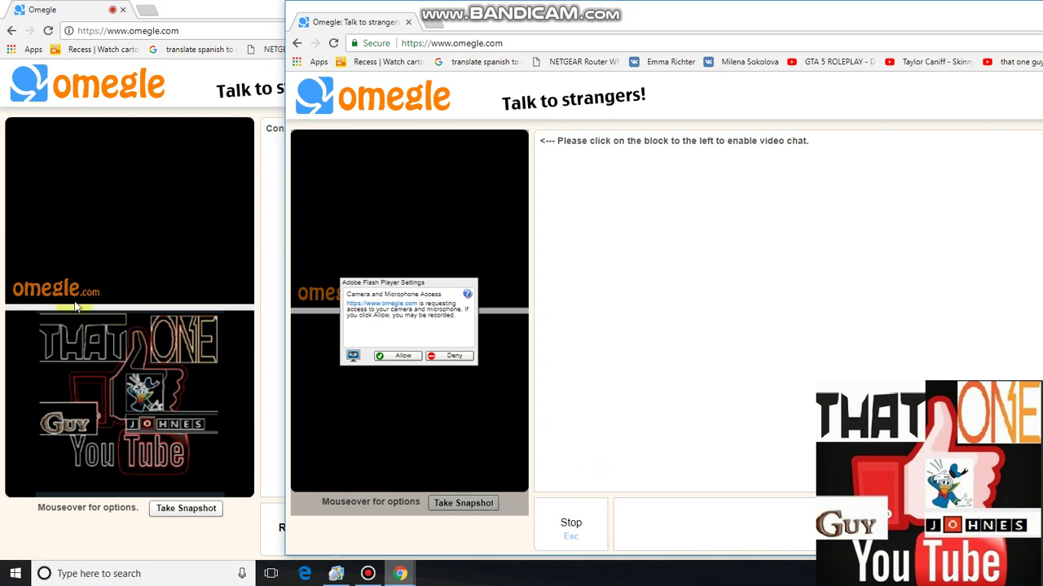
click(519, 396)
click(401, 356)
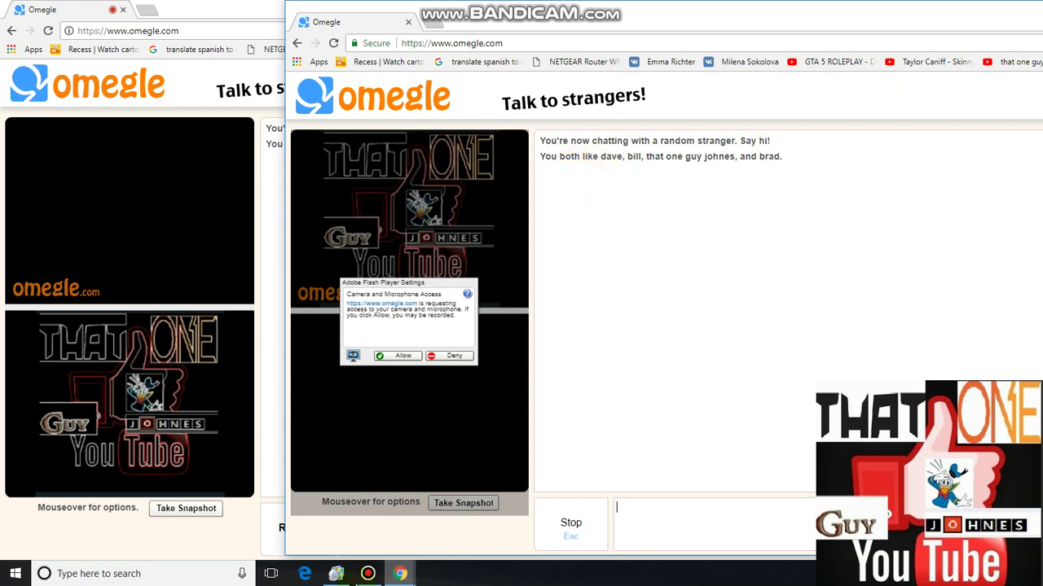
- Switch to ManyCam, review the virtual webcam name in its general settings, and close the settings
mouse_move(336, 574)
click(352, 509)
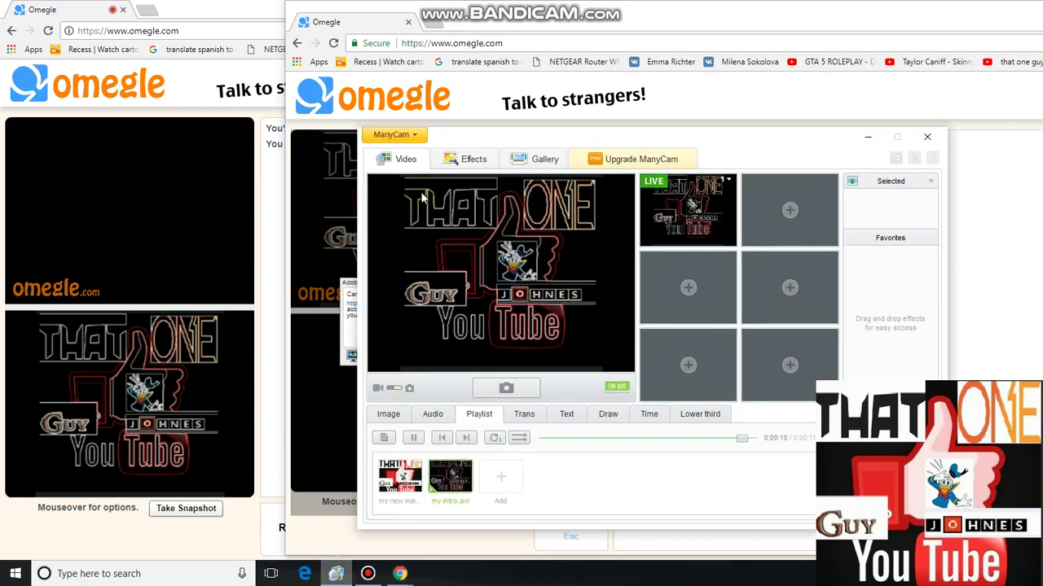
click(400, 138)
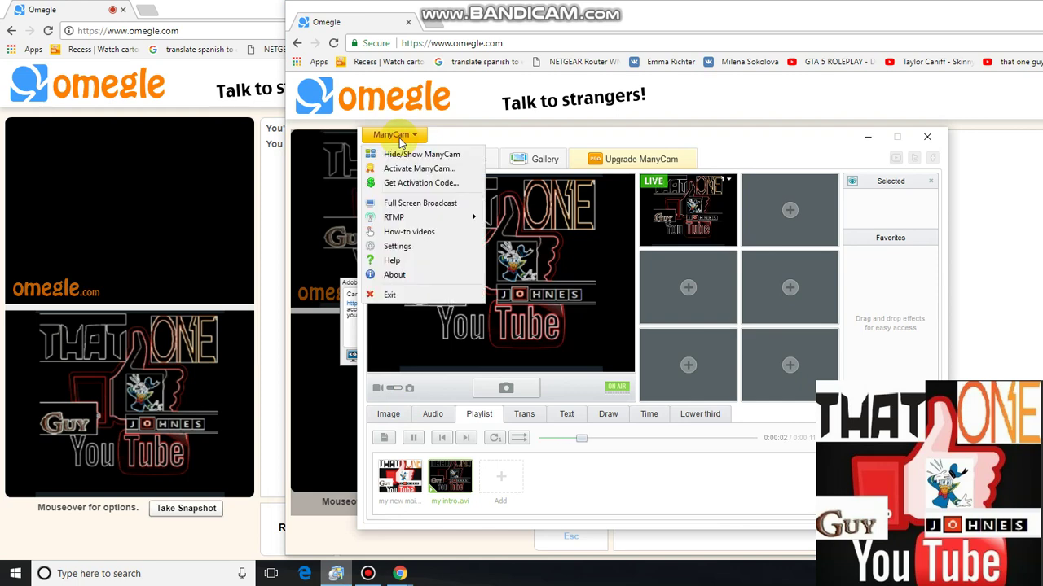
click(407, 247)
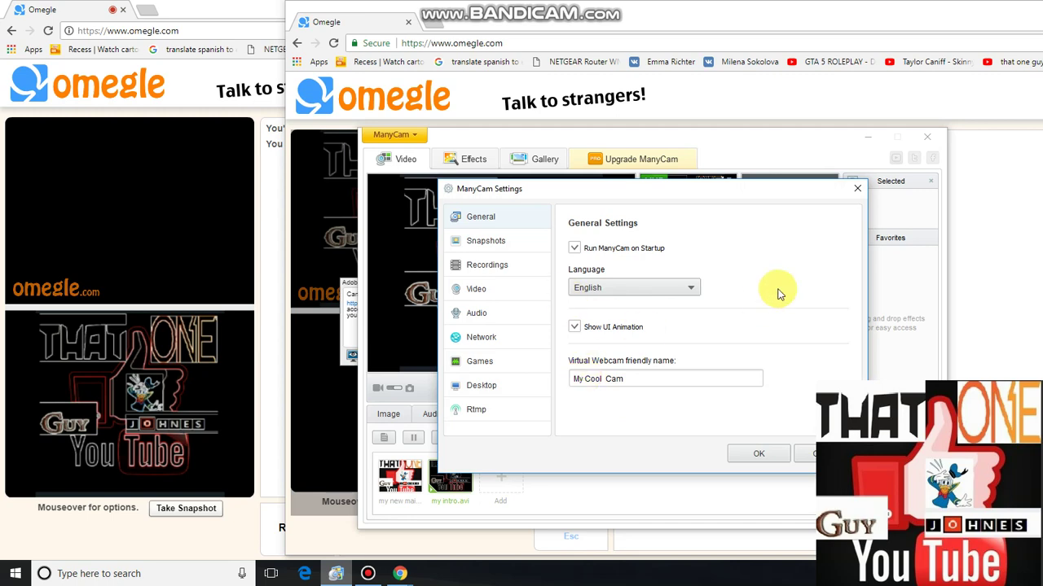
click(856, 186)
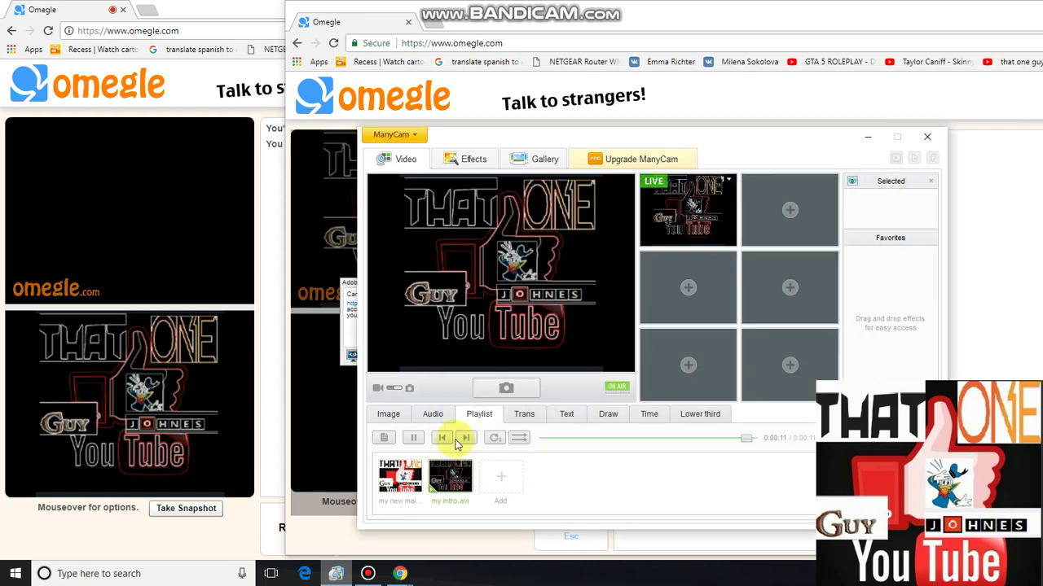
- Make the first playlist item ManyCam's live source and allow the second Omegle window to use the camera and microphone
click(399, 470)
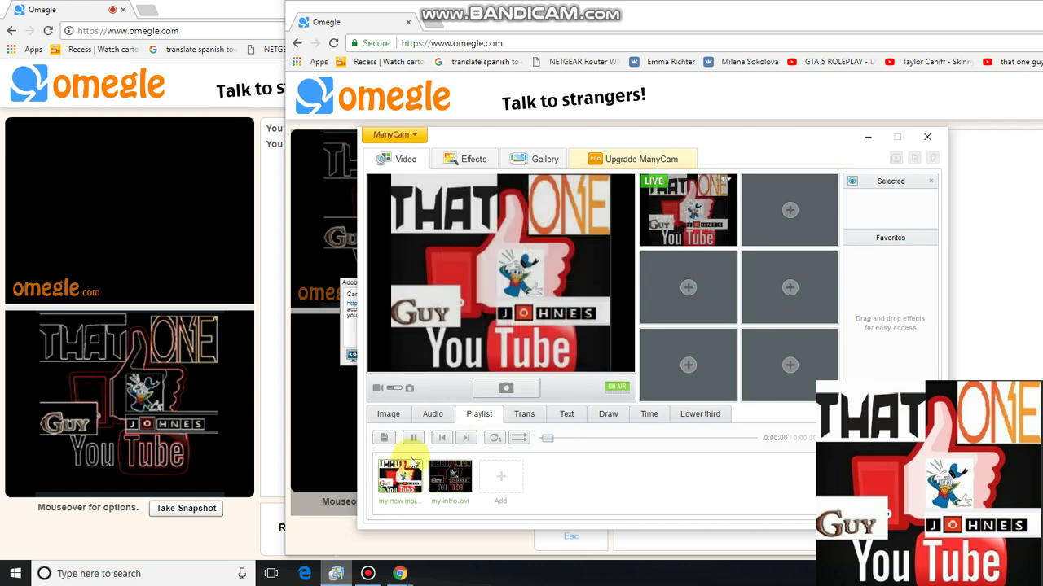
click(388, 414)
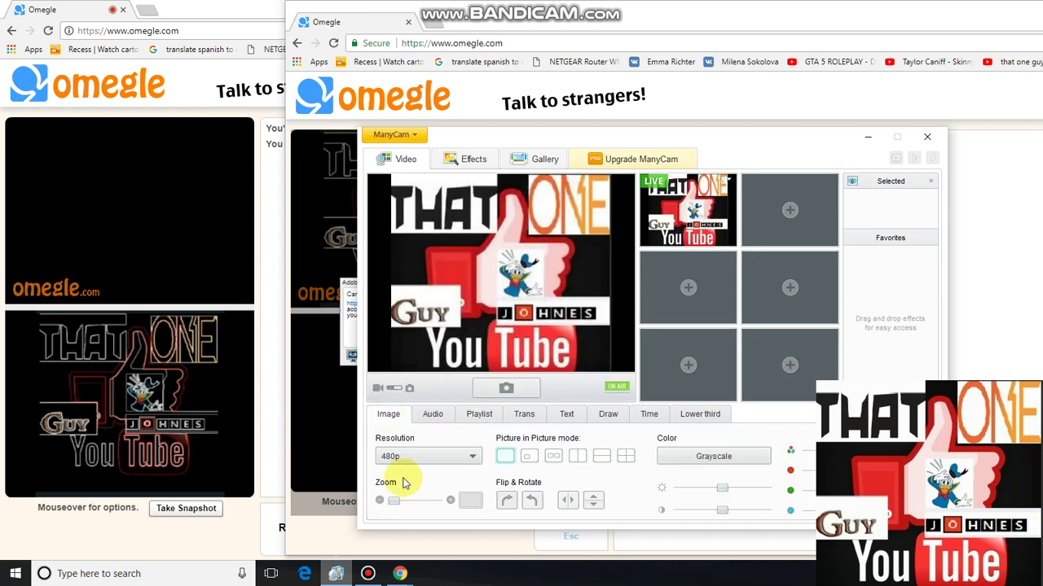
click(333, 522)
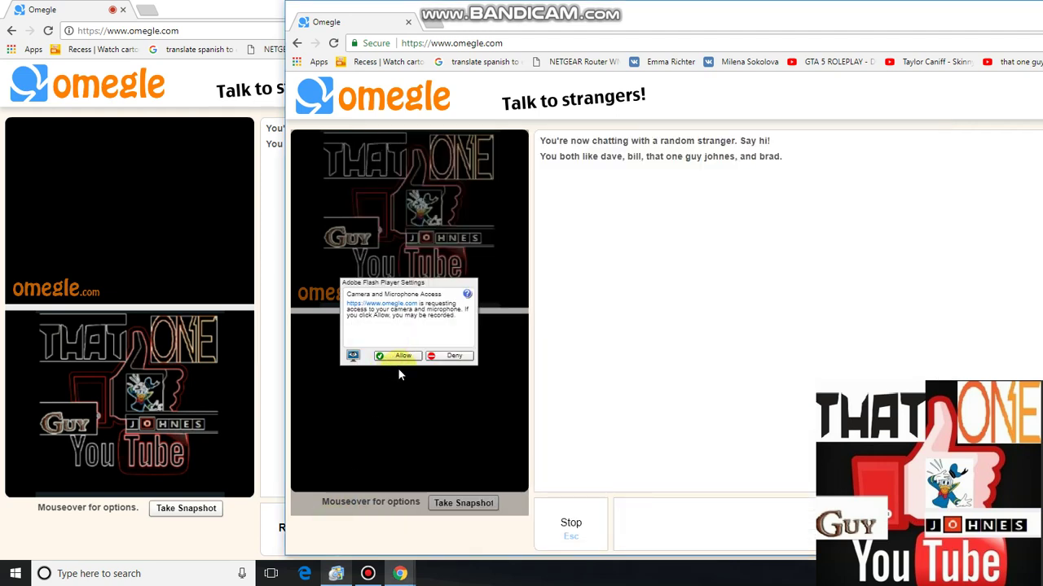
click(396, 356)
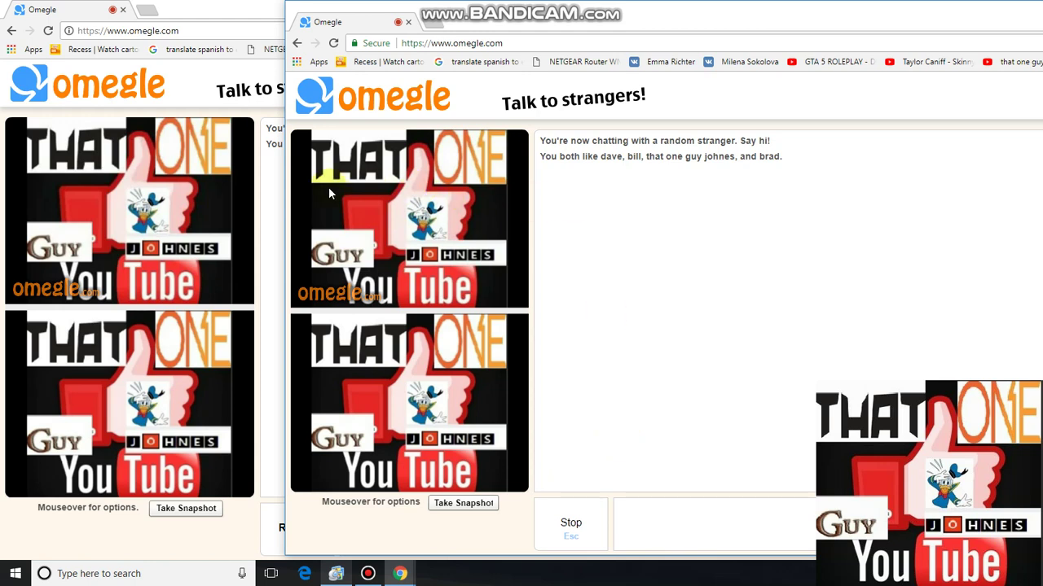
- Switch between the two Omegle windows to compare their video feeds and the virtual webcam notice in each chat
click(257, 223)
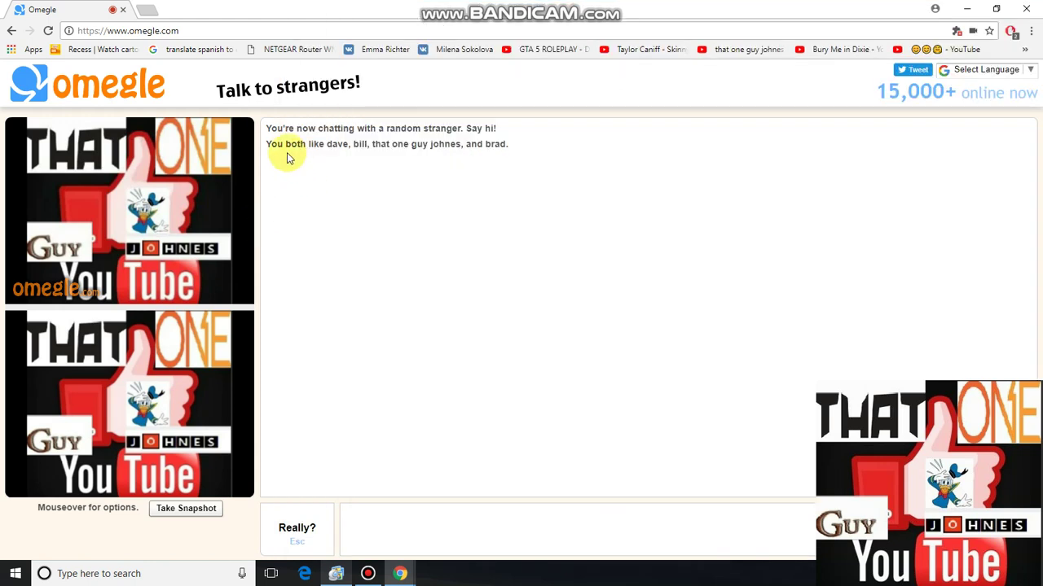
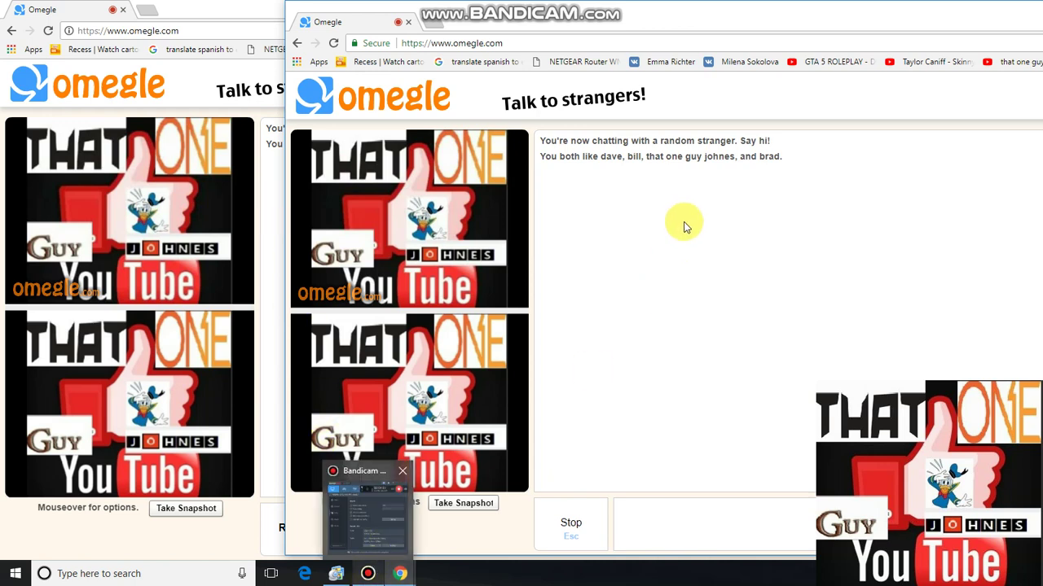
click(274, 202)
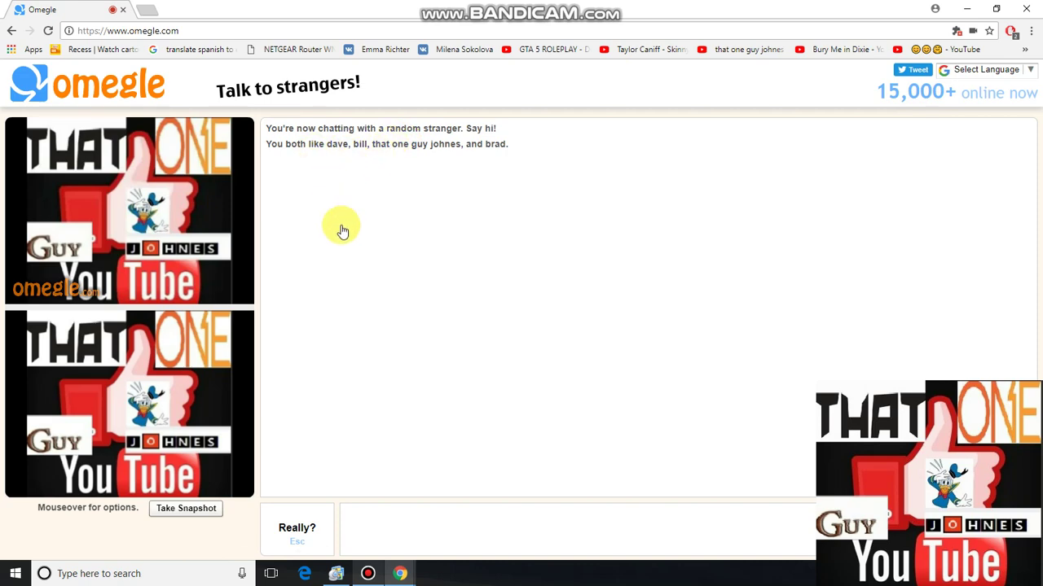
click(400, 575)
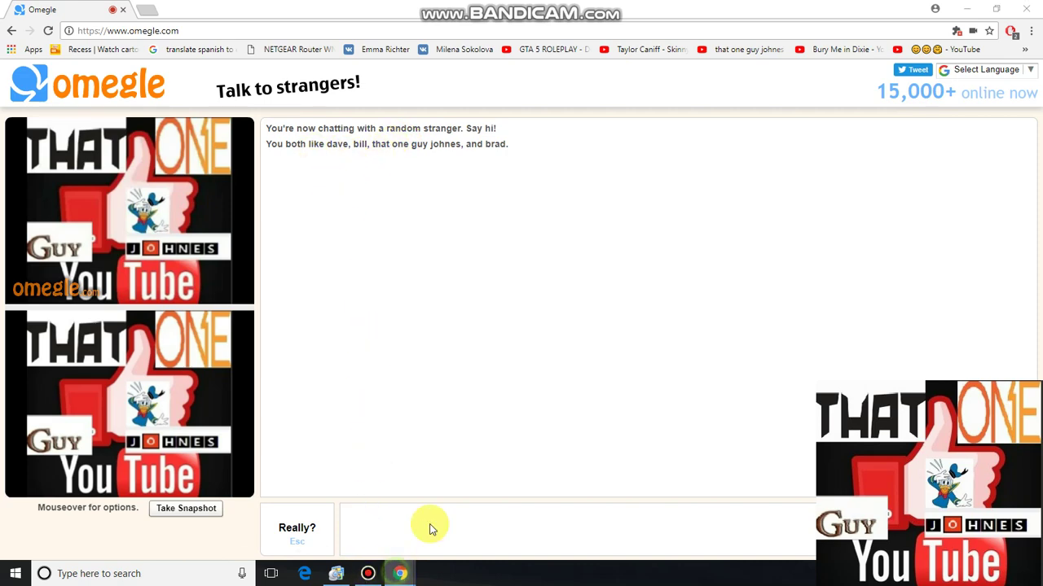
click(448, 518)
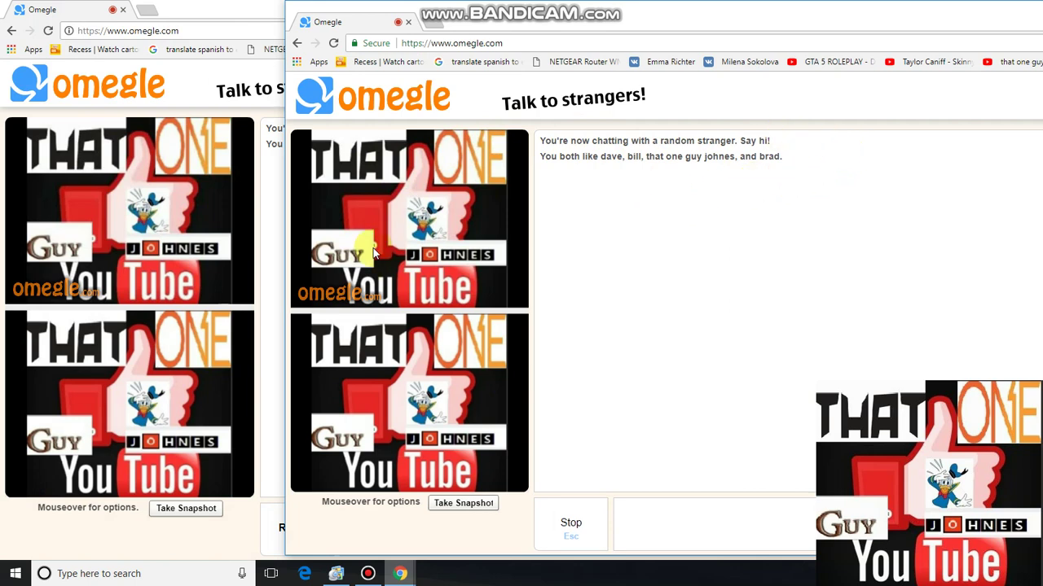
- Bring ManyCam back up and check the virtual webcam friendly name in its general settings
click(336, 574)
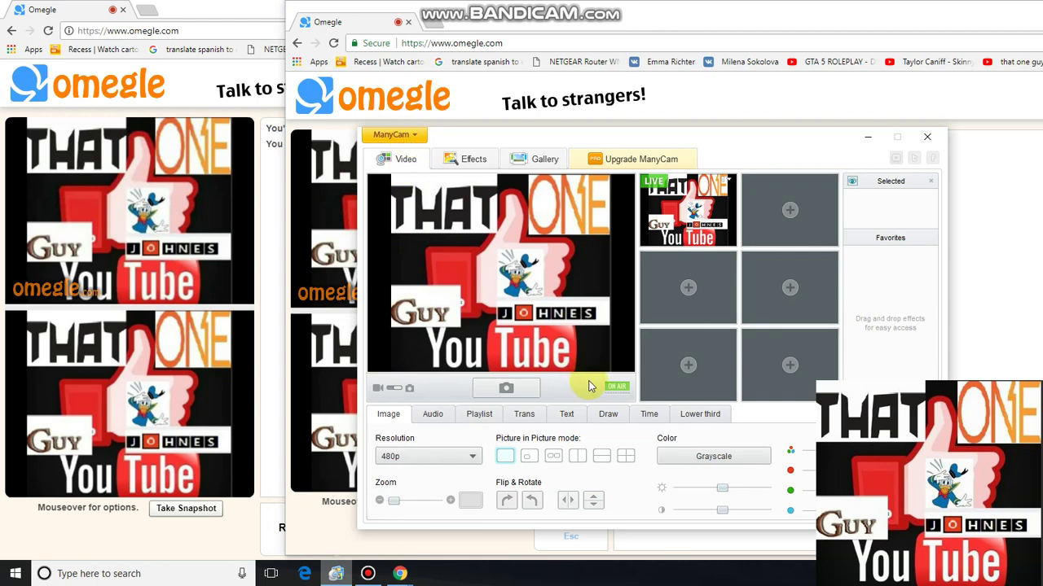
click(617, 391)
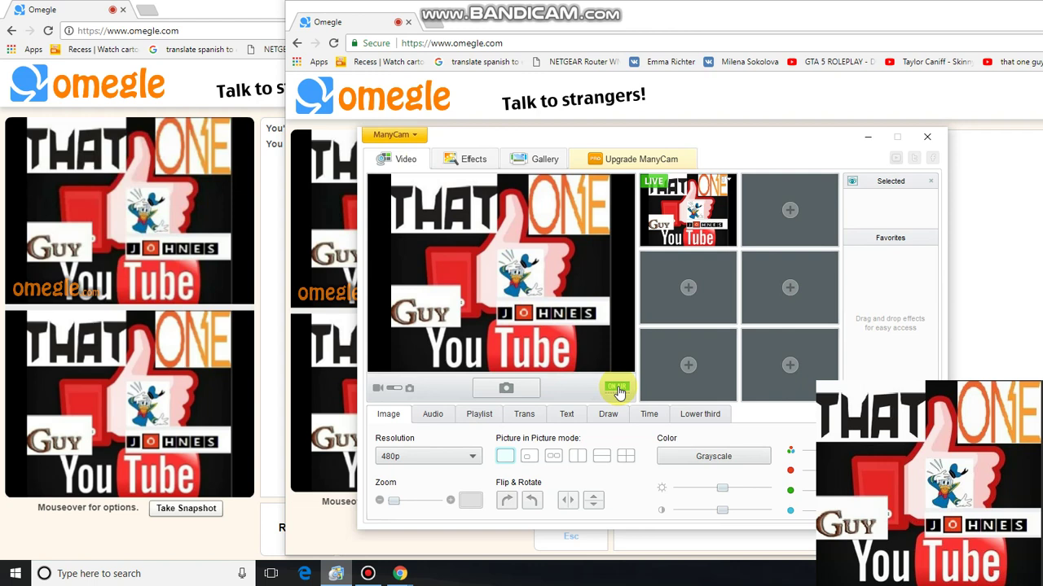
click(411, 138)
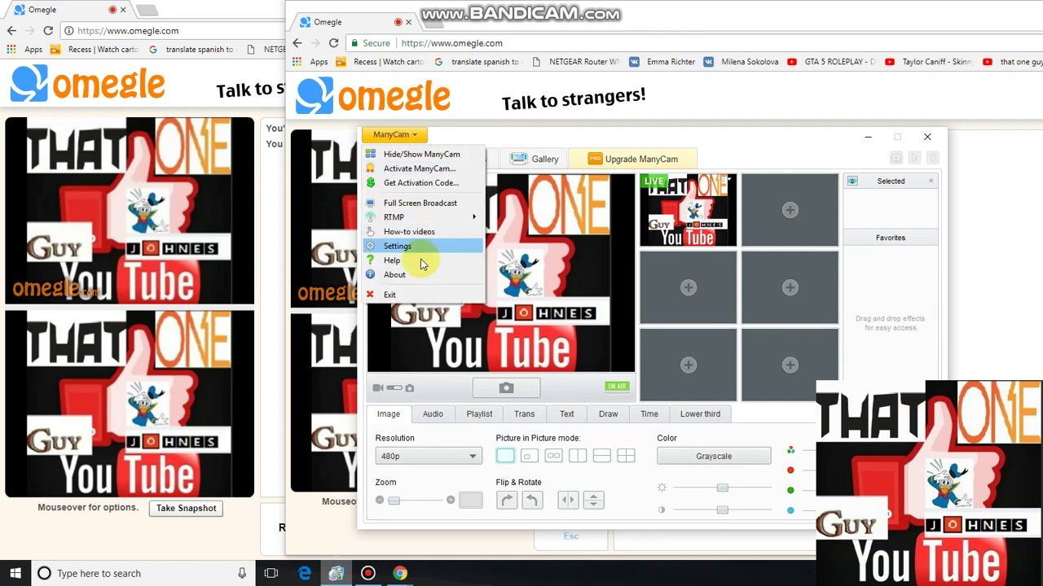
click(414, 250)
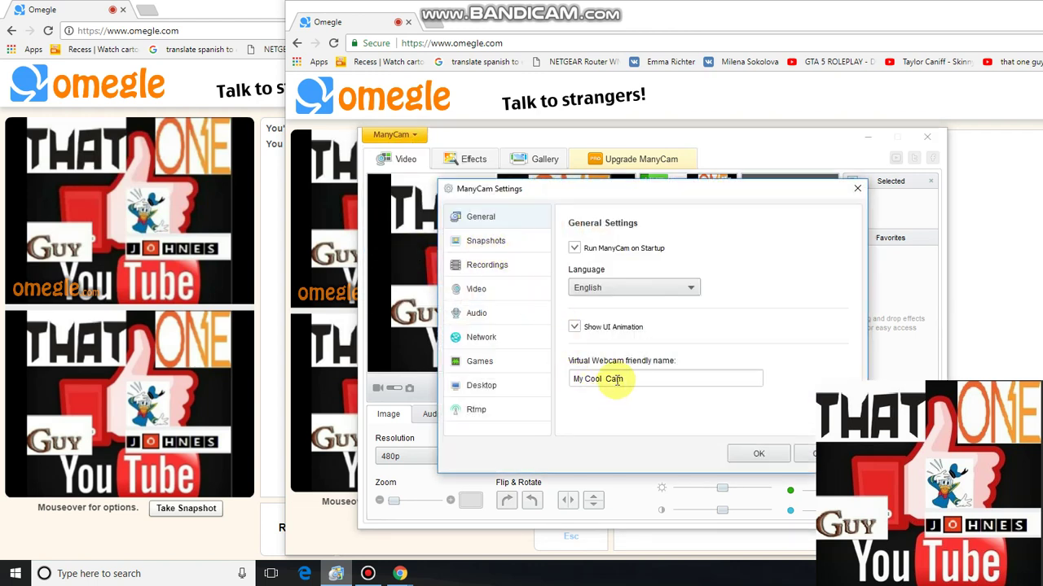
- Show the available cameras in the first Omegle window, then check the chat in the second window and return to the first
click(88, 458)
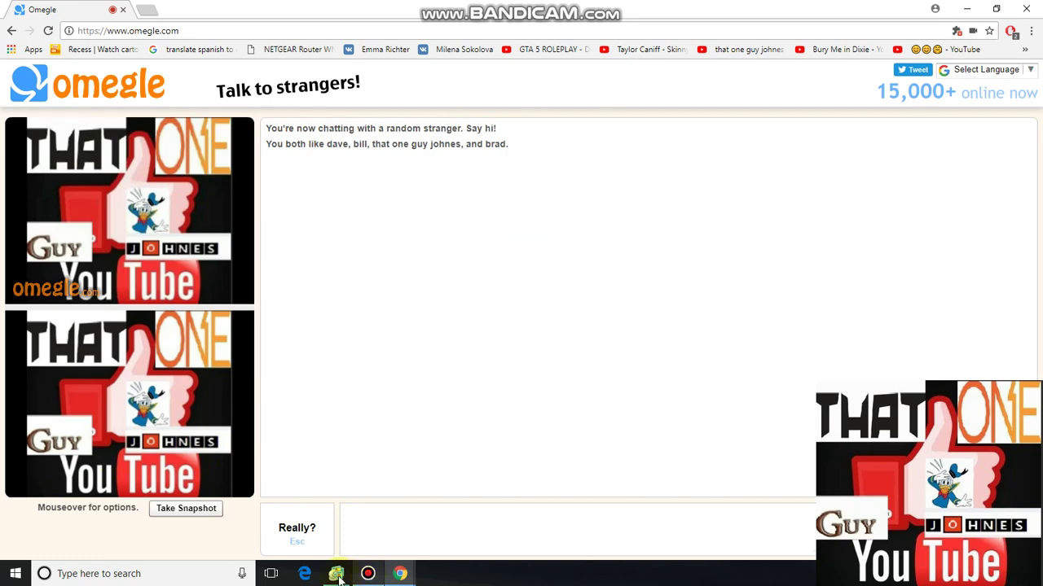
mouse_move(415, 575)
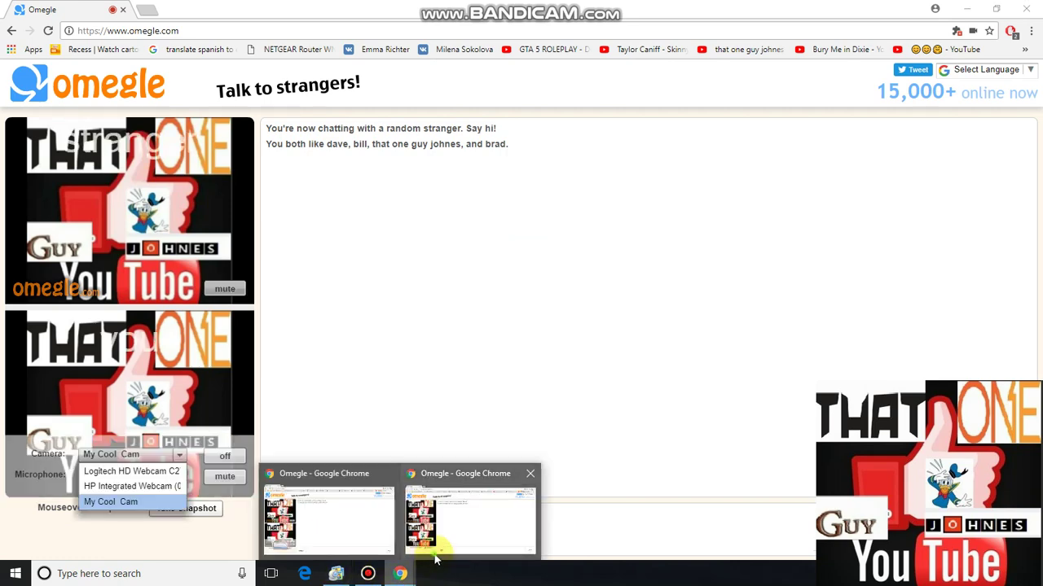
click(435, 558)
mouse_move(338, 575)
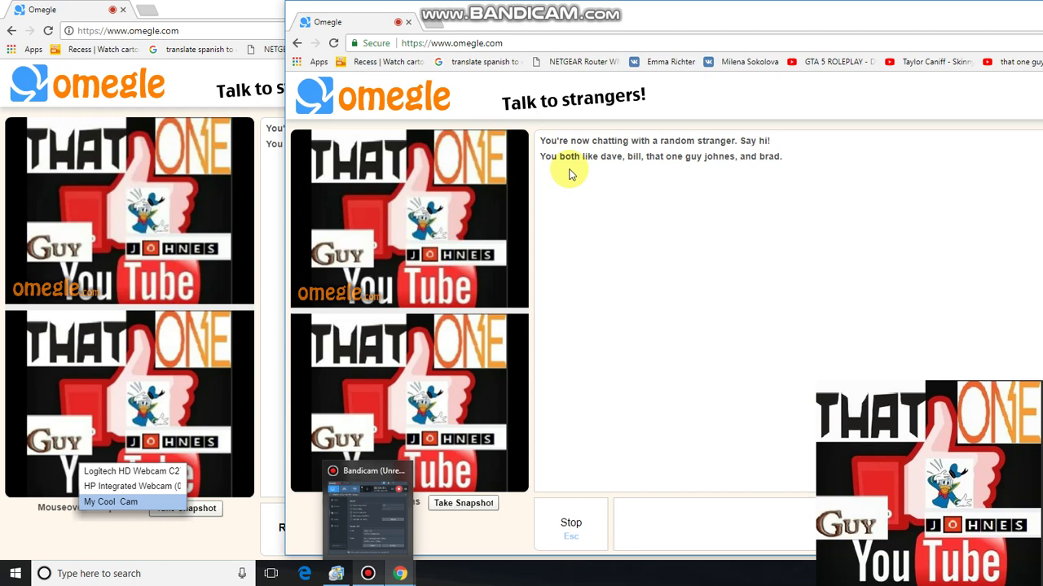
click(262, 181)
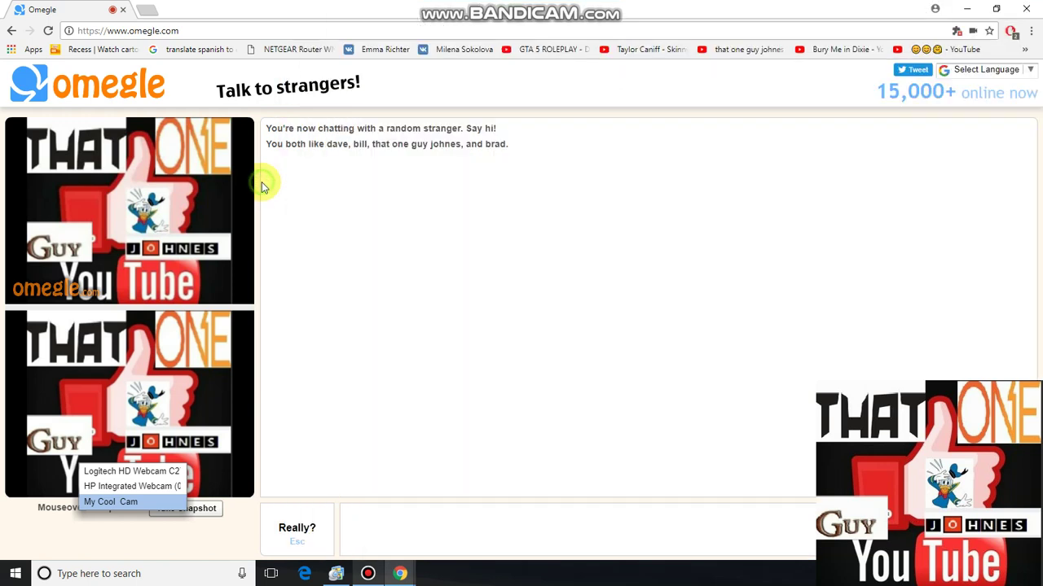
- Switch to Bandicam and stop the screen recording
click(368, 575)
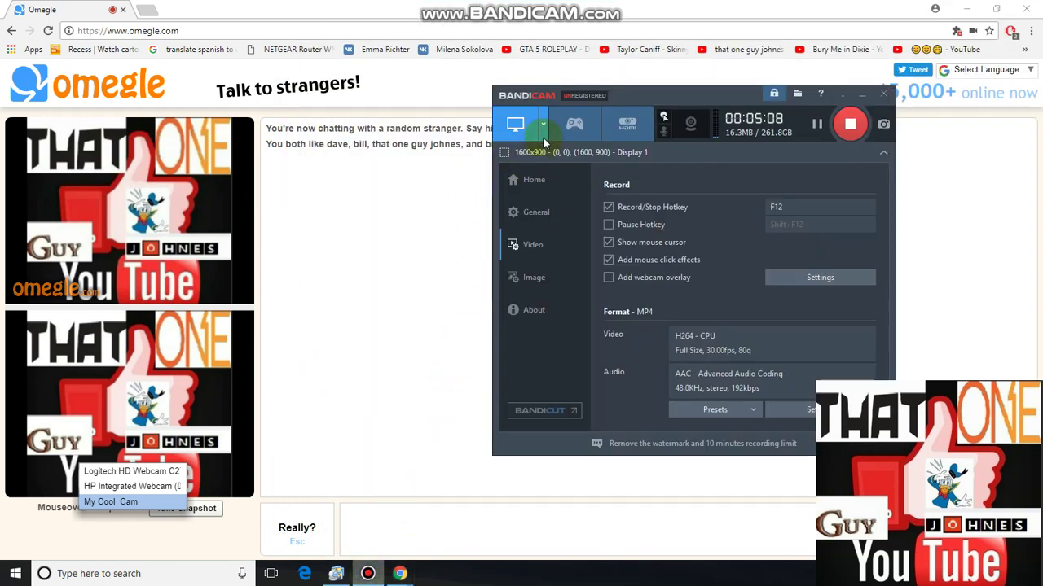
click(847, 131)
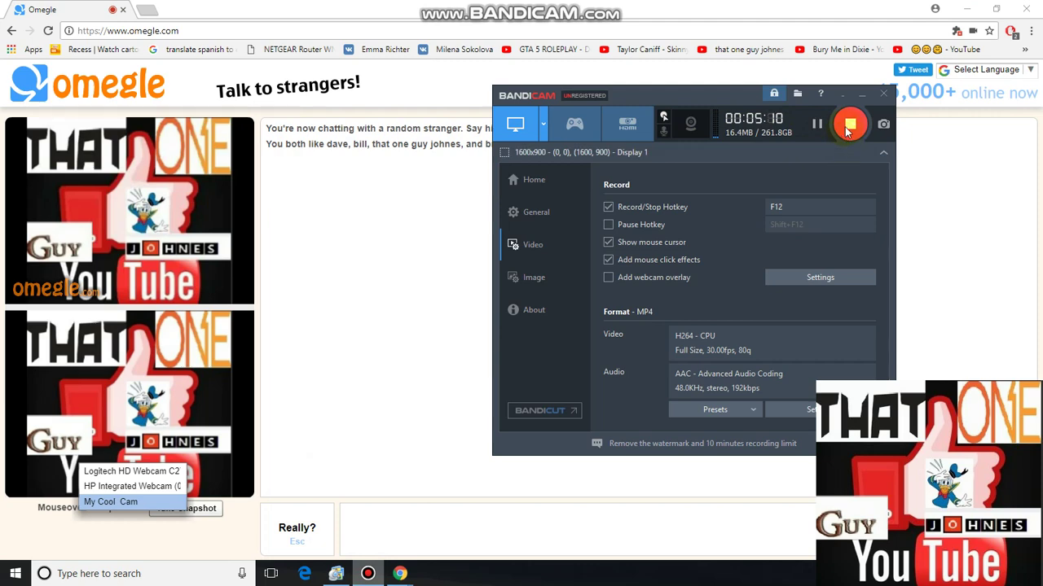